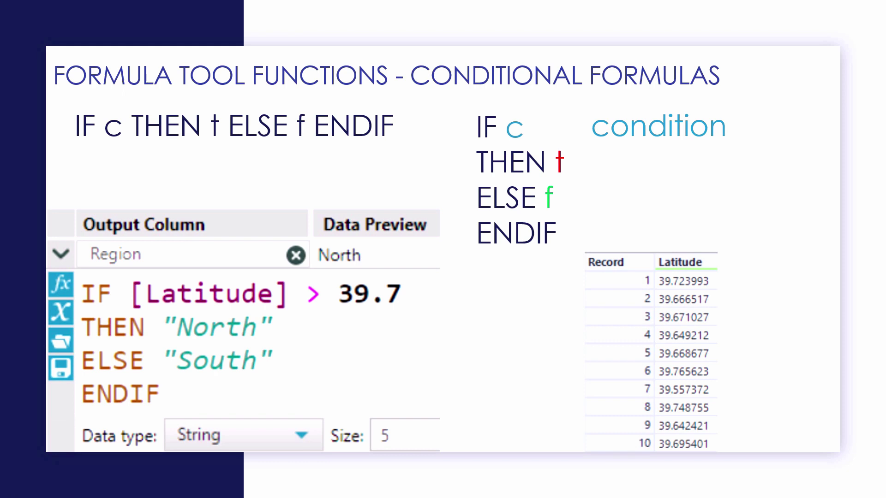
Step: Advance the conditional-formulas slide to reveal the THEN/ELSE labels and the North/South Region table
key("Right")
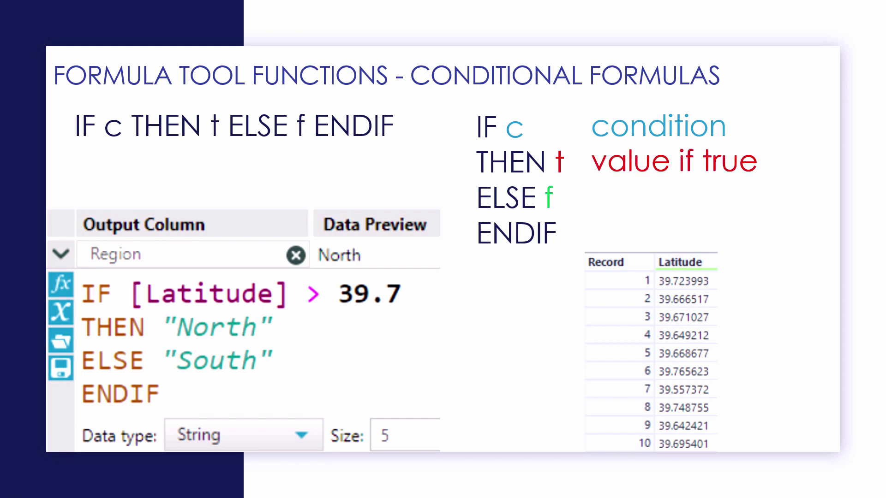
key("Right")
key("Right")
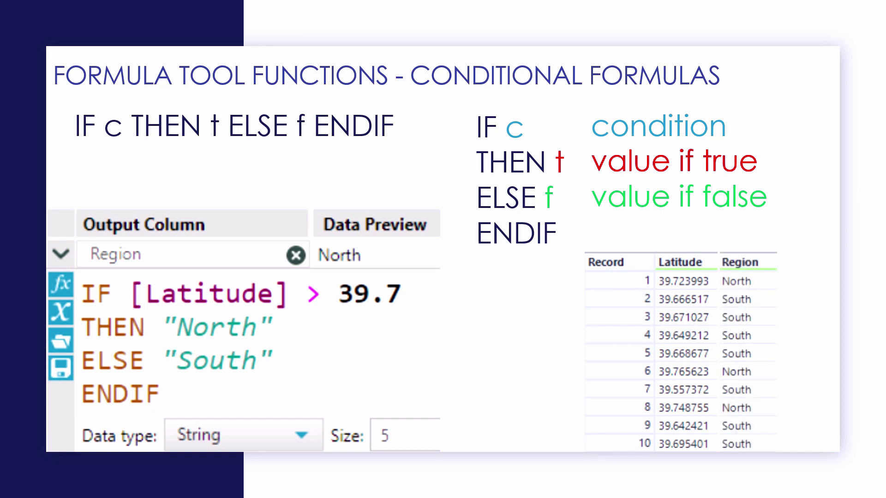
key("Right")
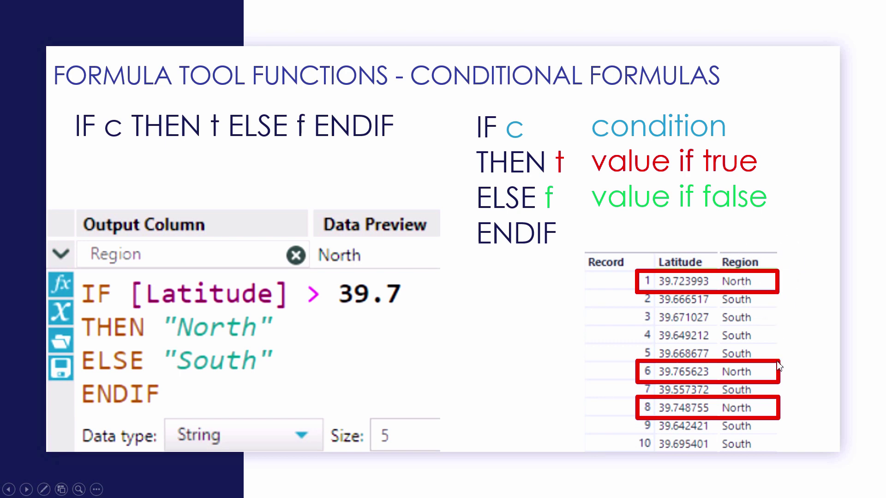
key("ctrl")
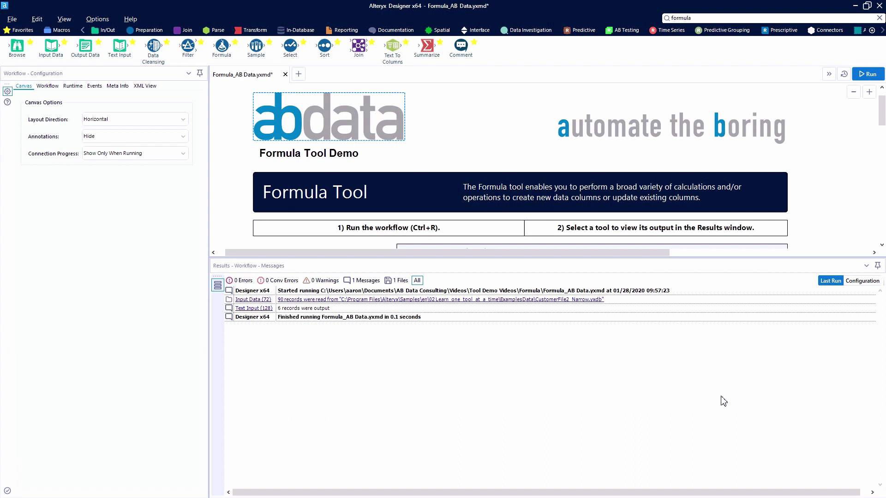
Step: Browse the Preparation tool group and list the search results for 'formula' tools
mouse_move(222, 49)
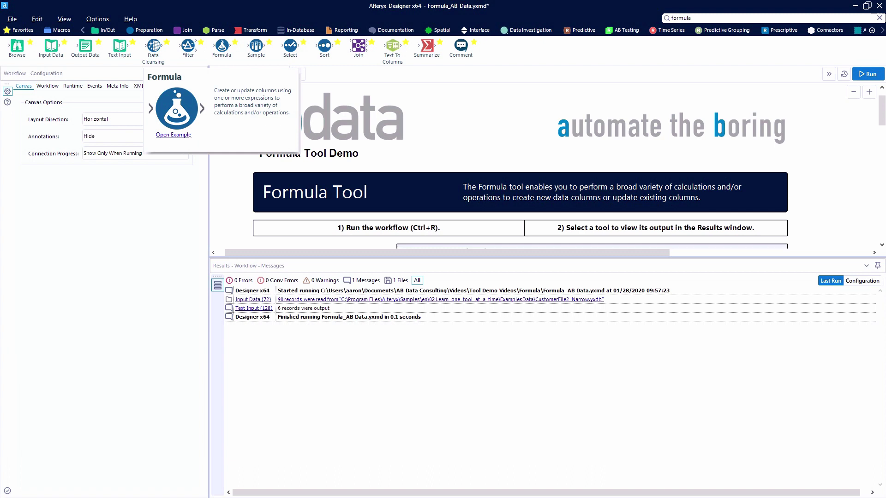
left_click(164, 35)
mouse_move(154, 52)
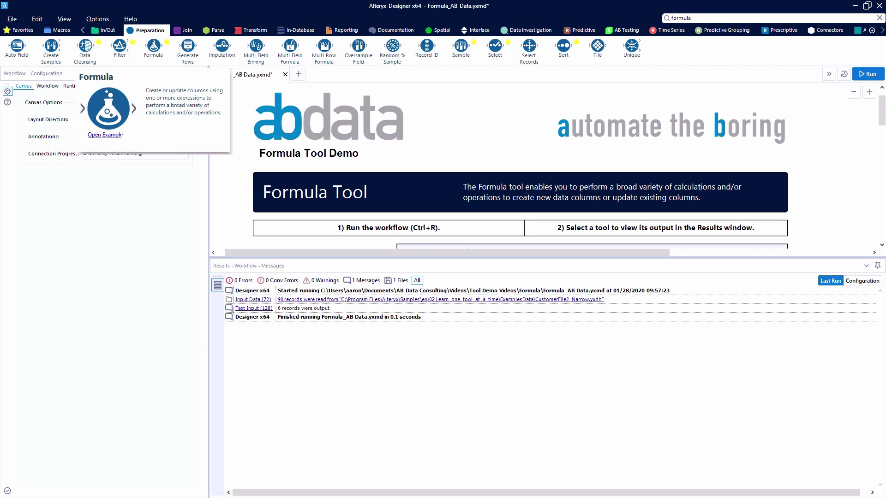
left_click(687, 18)
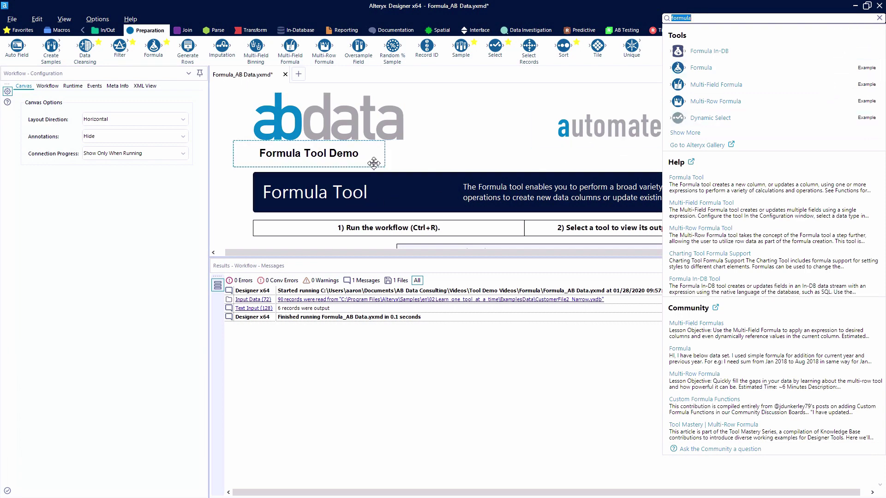
scroll(372, 162, "down", 3)
scroll(425, 165, "down", 5)
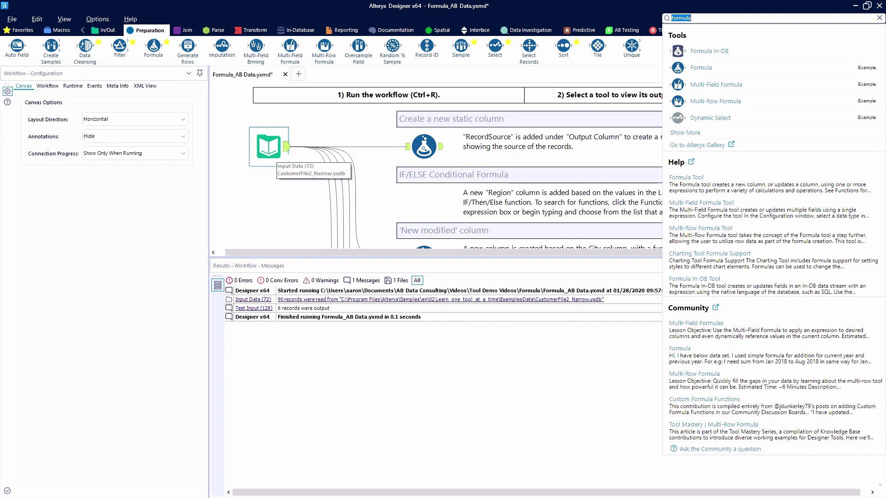
Step: Move the Input Data tool beside the IF/ELSE note and drop a connected Formula tool next to it
left_click(271, 153)
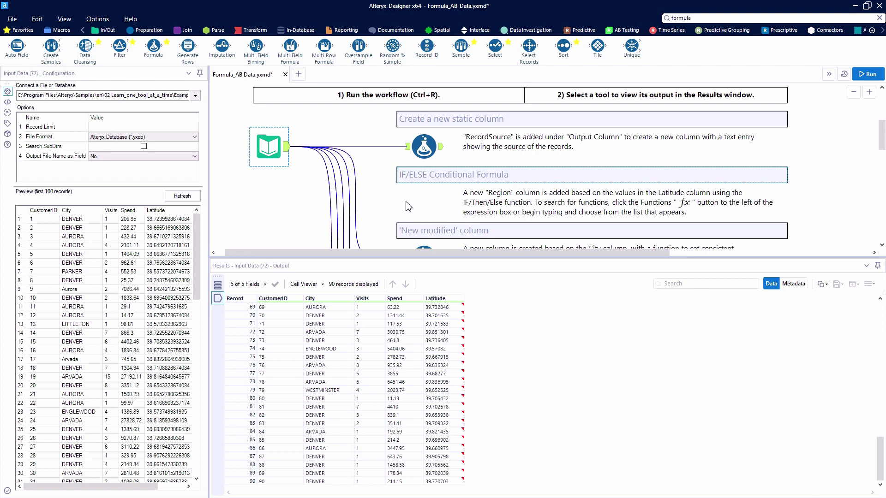
scroll(276, 212, "up", 2)
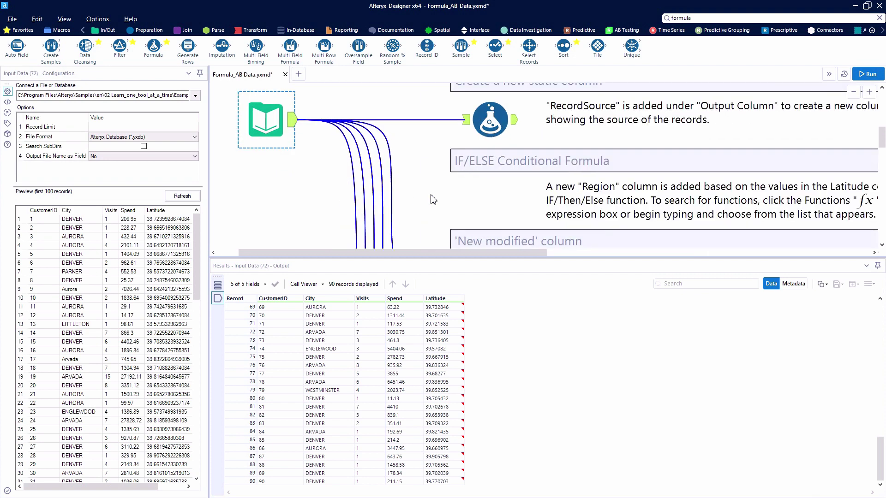
scroll(451, 197, "down", 1)
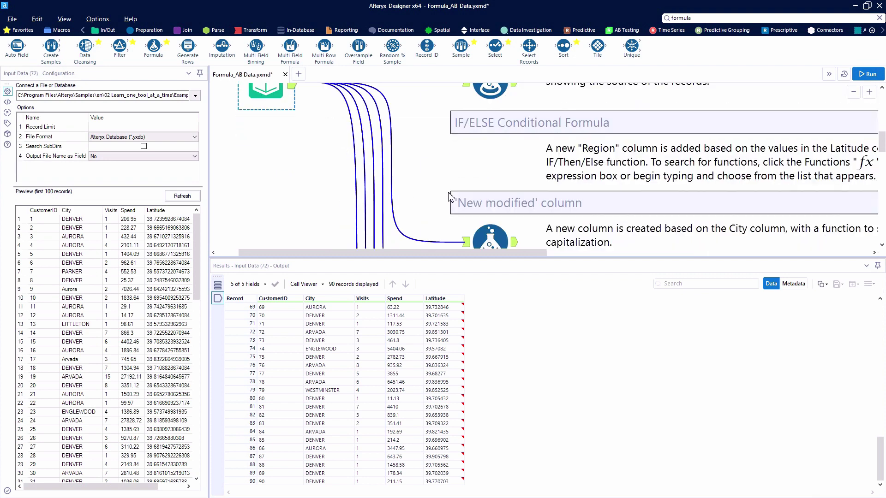
left_click_drag(267, 92, 293, 169)
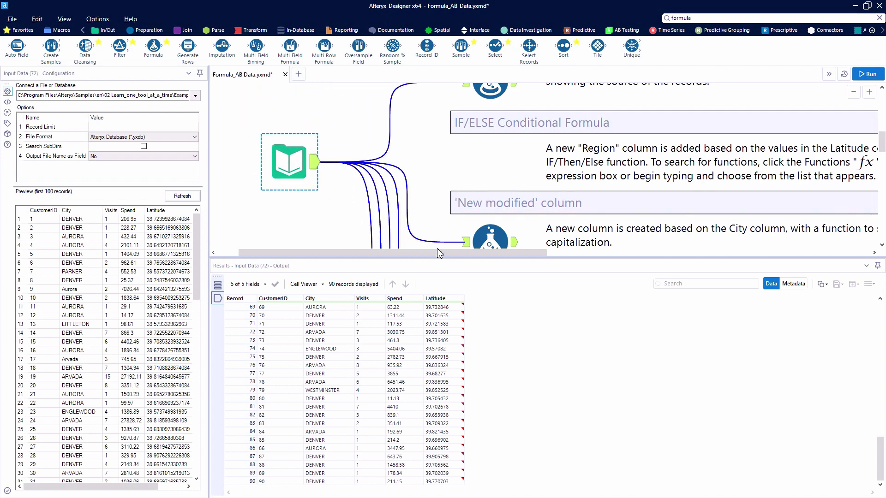
left_click_drag(439, 254, 457, 256)
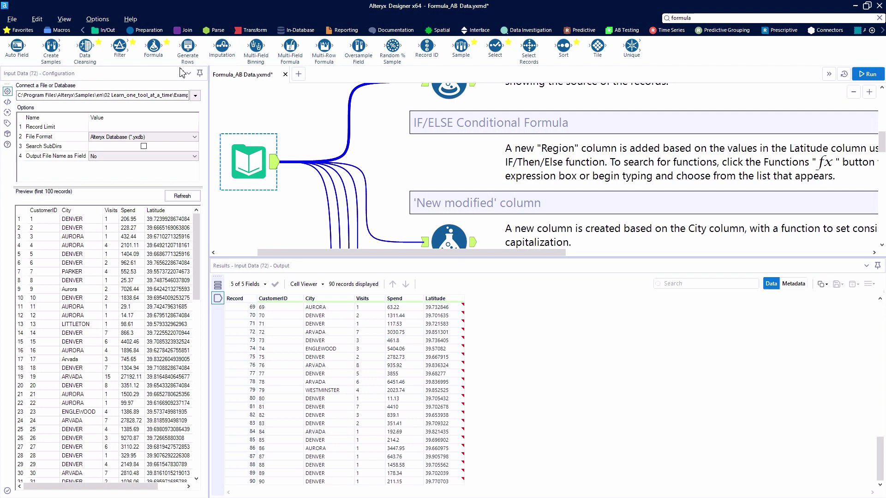
mouse_move(157, 56)
left_mouse_down()
mouse_move(334, 89)
mouse_move(410, 127)
mouse_move(369, 127)
mouse_move(395, 152)
mouse_move(455, 161)
left_mouse_up()
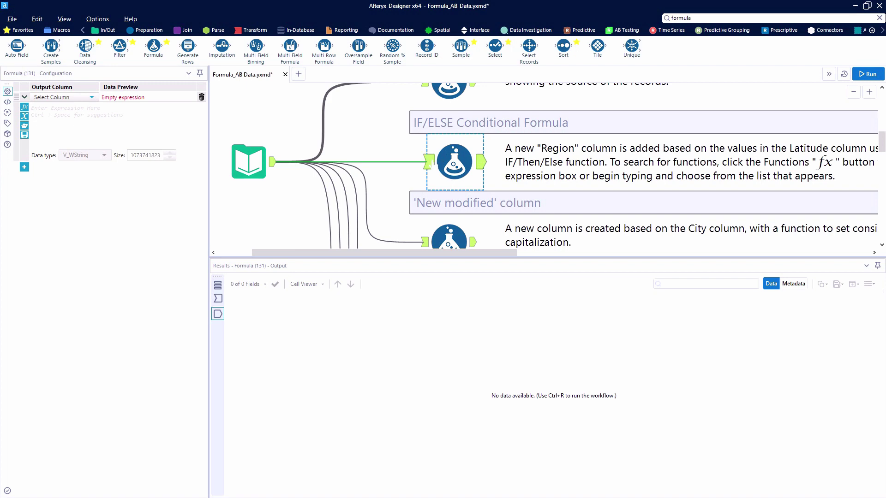
Step: Check the Formula tool's incoming records, then add a new output column named 'Region'
left_click(429, 161)
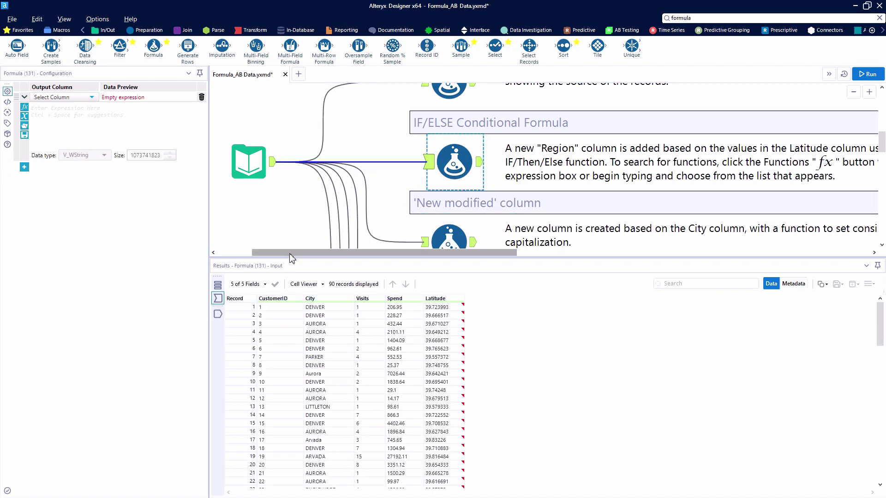
left_click_drag(292, 253, 365, 254)
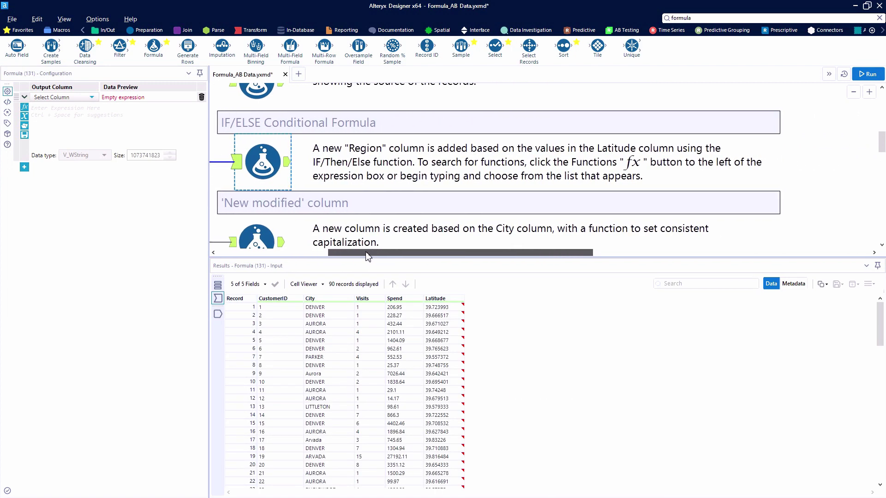
scroll(367, 255, "down", 1)
left_click(337, 192)
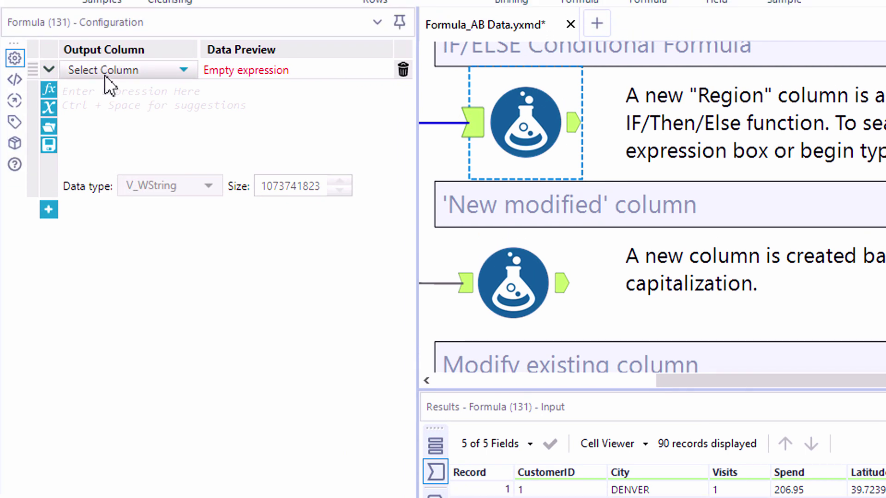
left_click(106, 92)
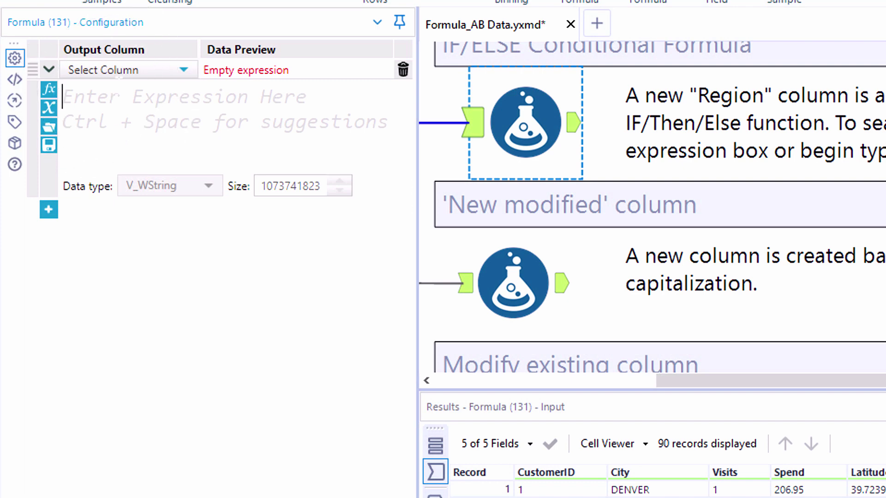
left_click(117, 76)
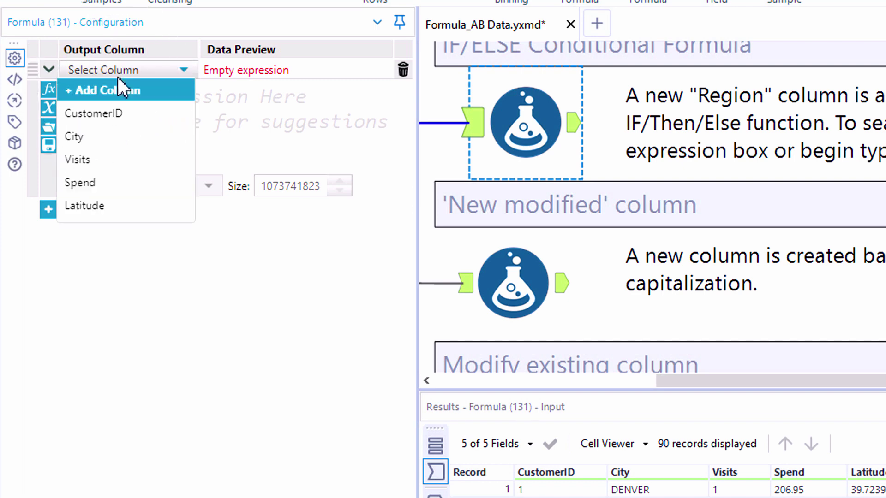
left_click(134, 92)
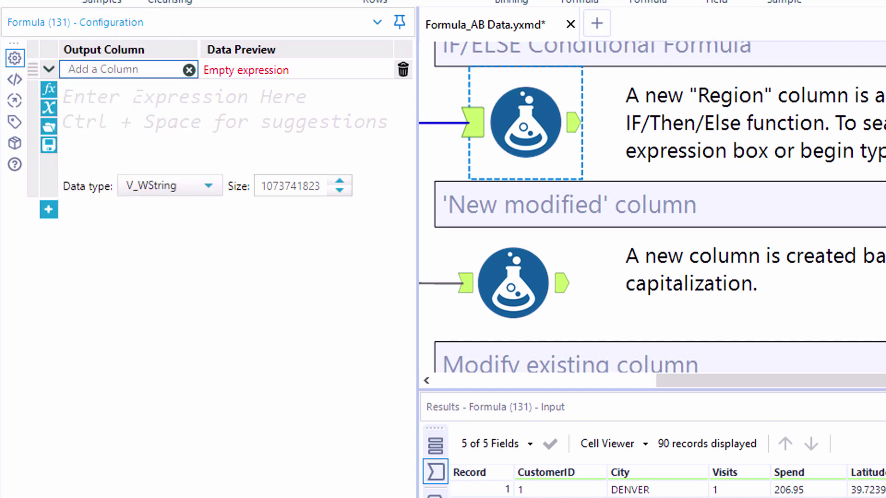
type("Region")
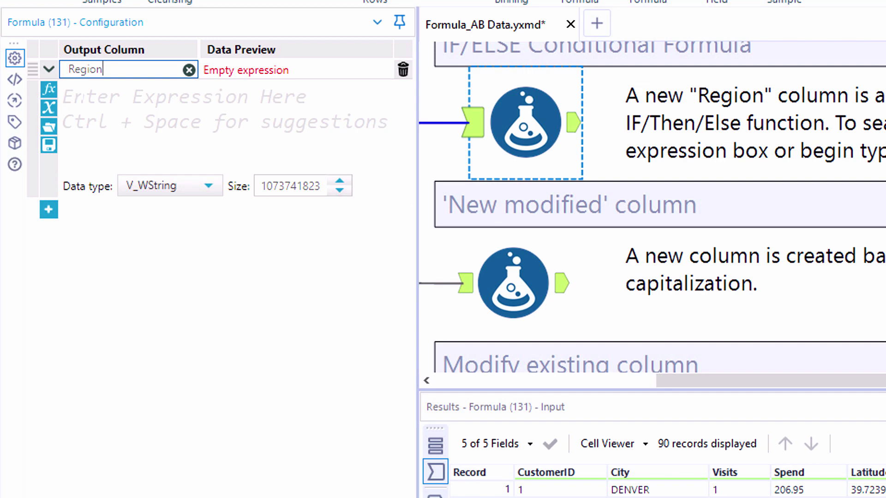
Step: Insert the Conditional function 'IF c THEN t ELSE f ENDIF' into Region's expression
left_click(56, 93)
left_click(57, 92)
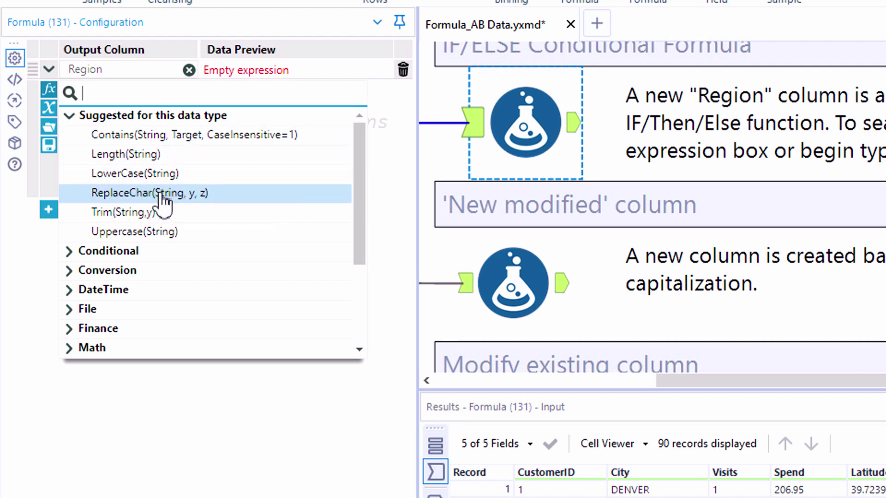
left_click(162, 252)
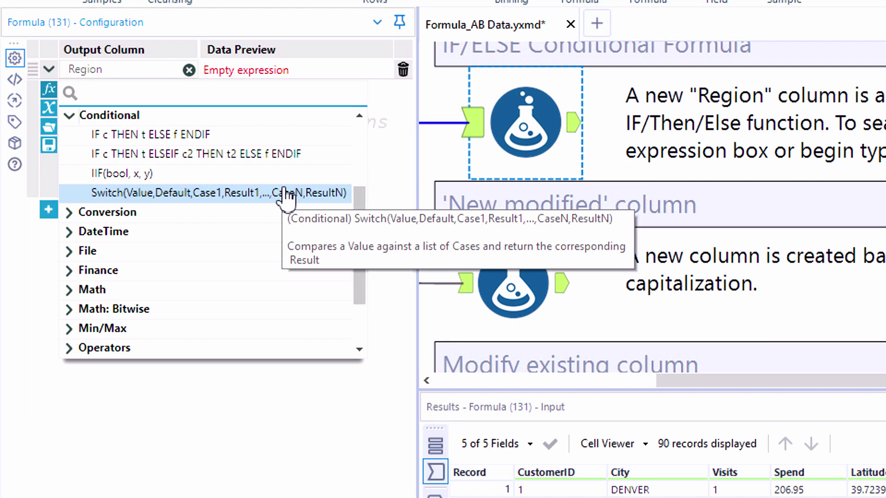
left_click(220, 135)
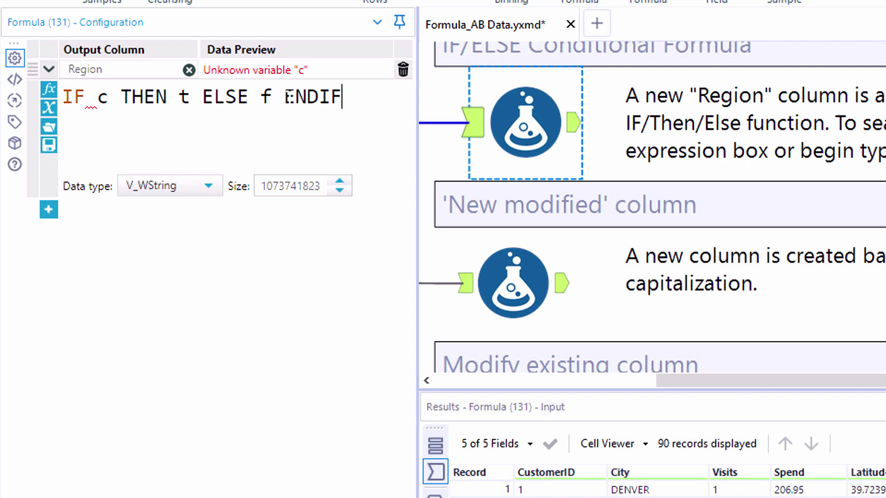
Step: Break the IF template so THEN t, ELSE f and ENDIF each sit on their own line
left_click(285, 97)
key("Return")
left_click(202, 97)
key("Return")
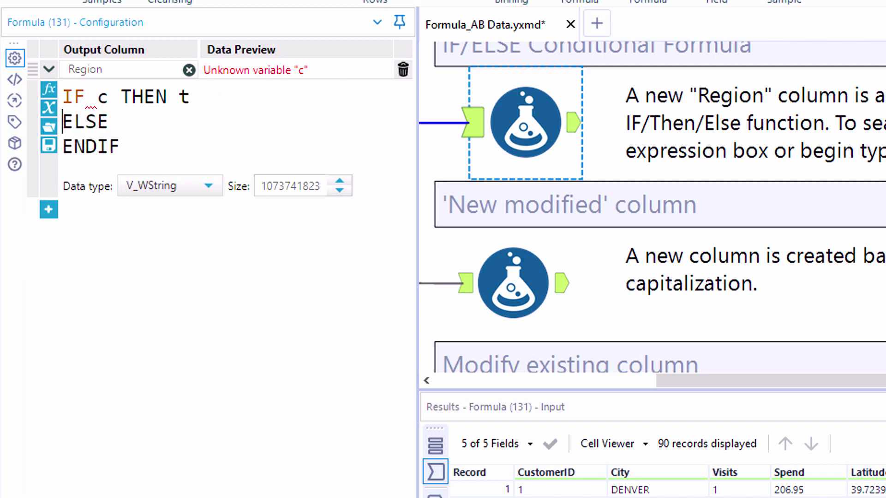
left_click(120, 96)
key("Return")
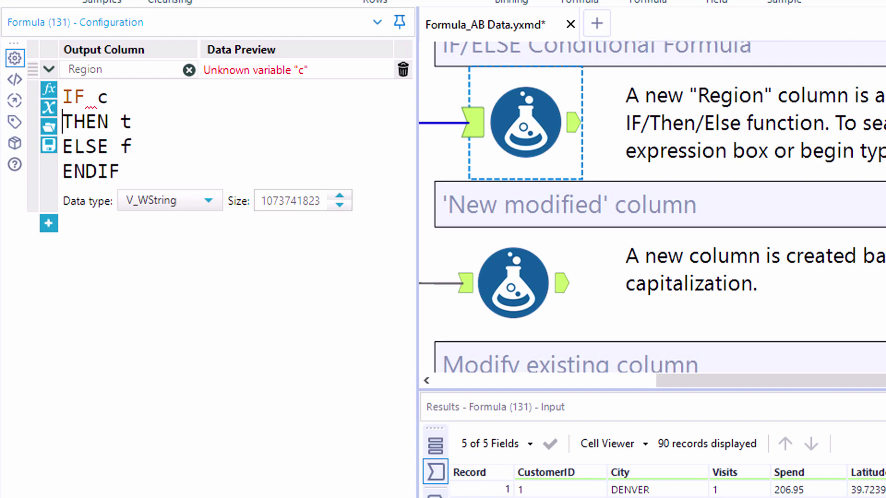
Step: Add the comments '//condition', '//true result' and '//false result' after c, t and f
left_click(97, 97)
left_click(120, 97)
type("//condition")
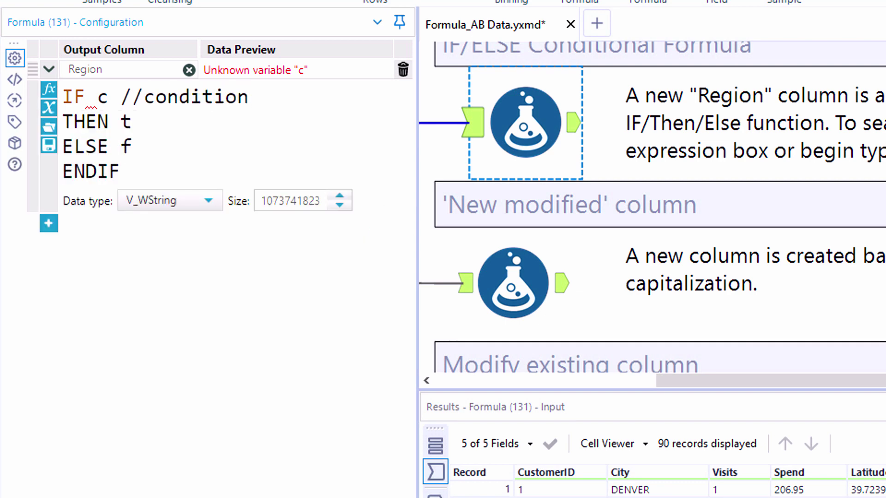
left_click(145, 122)
type("//true")
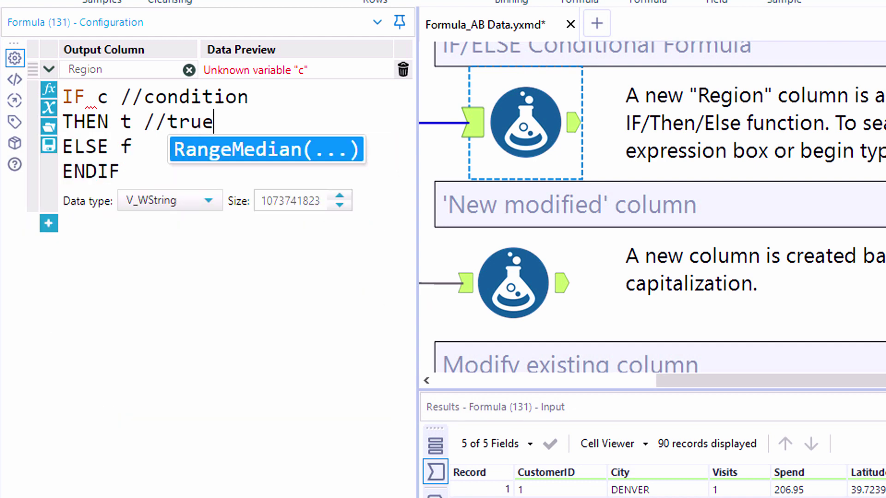
type(" result")
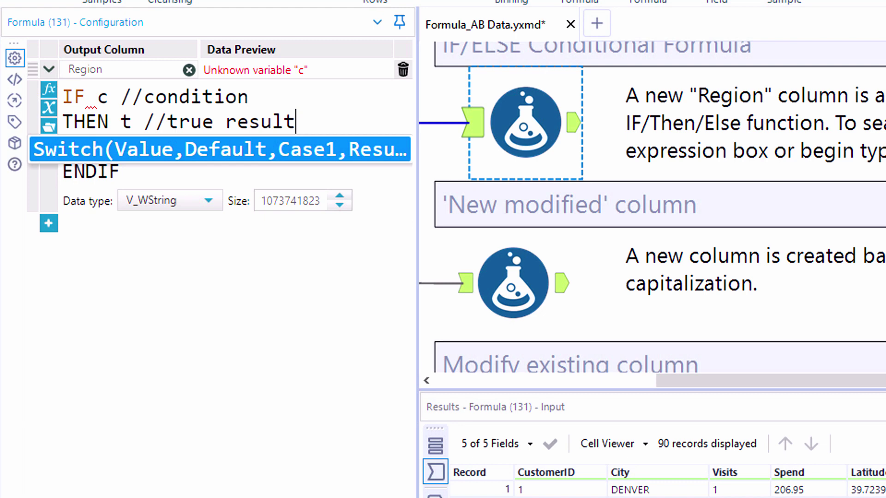
key("Escape")
key("Down")
type("//")
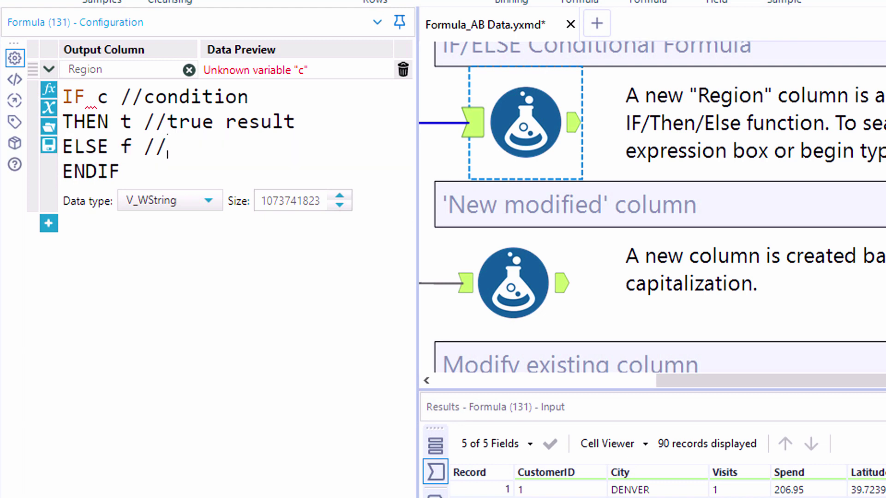
type("false result")
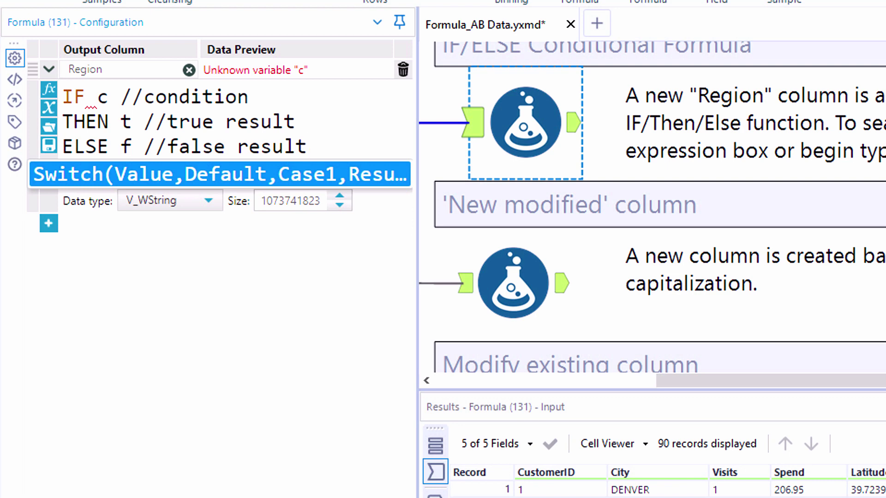
Step: Widen the formula editor and insert the Latitude column in place of the condition c
left_click_drag(416, 138, 622, 138)
left_click(296, 121)
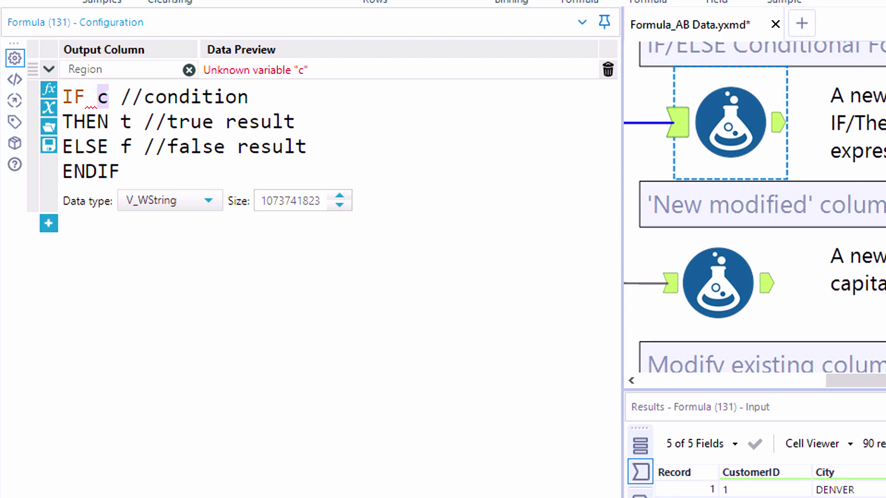
left_click(49, 107)
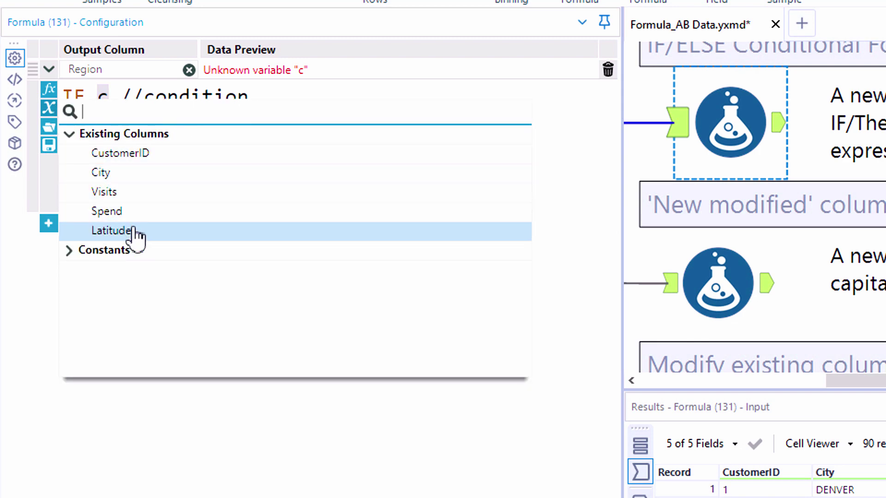
left_click(72, 251)
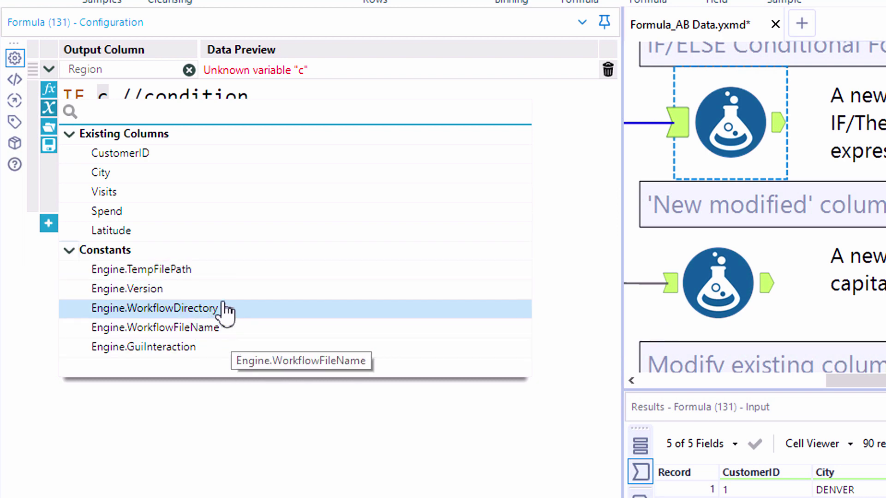
left_click(218, 235)
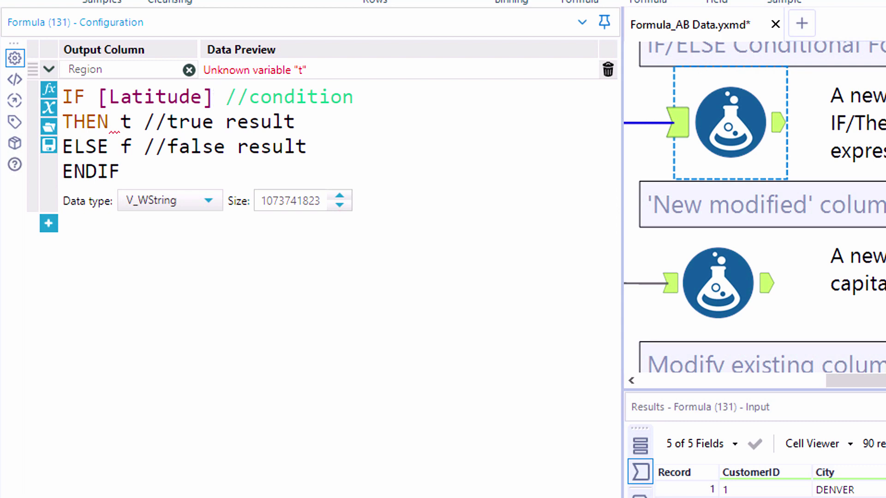
Step: Rewrite the IF condition as [Latitude] > 39.7 with spaces around the comparison
key("BackSpace")
key("BackSpace")
key("BackSpace")
key("BackSpace")
key("BackSpace")
key("BackSpace")
key("BackSpace")
key("BackSpace")
key("BackSpace")
key("BackSpace")
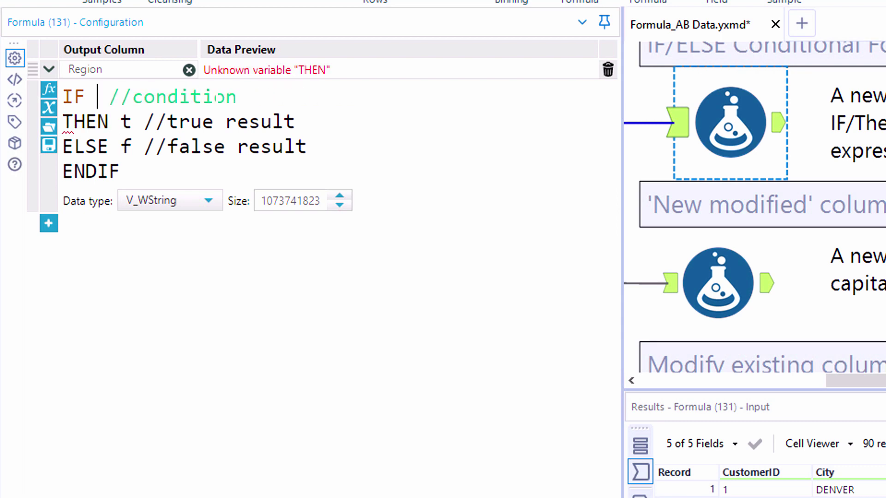
type("[")
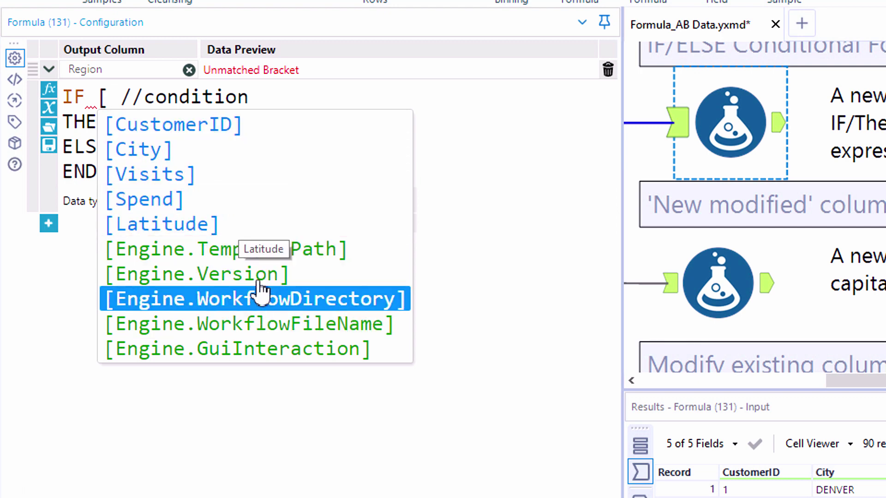
left_click(261, 226)
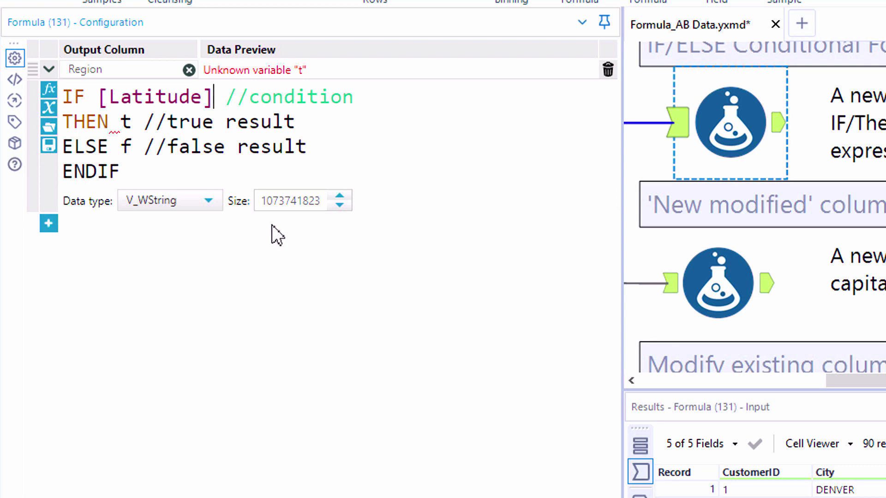
type(">")
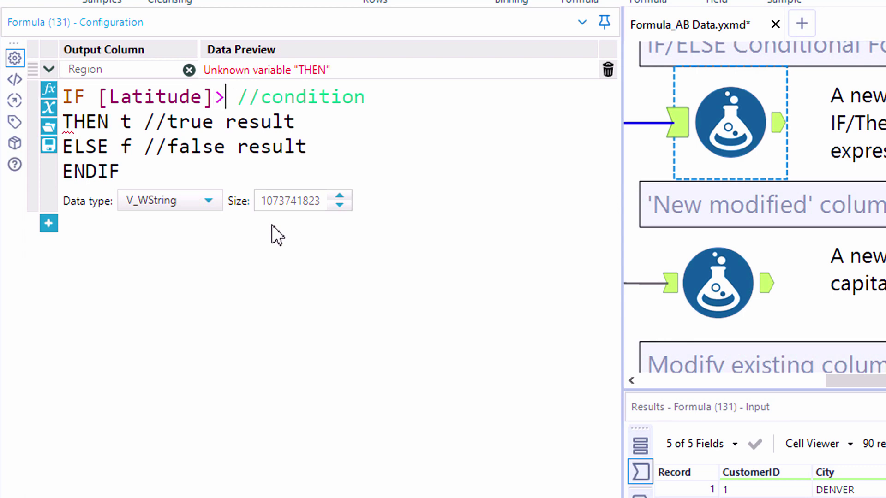
type("39")
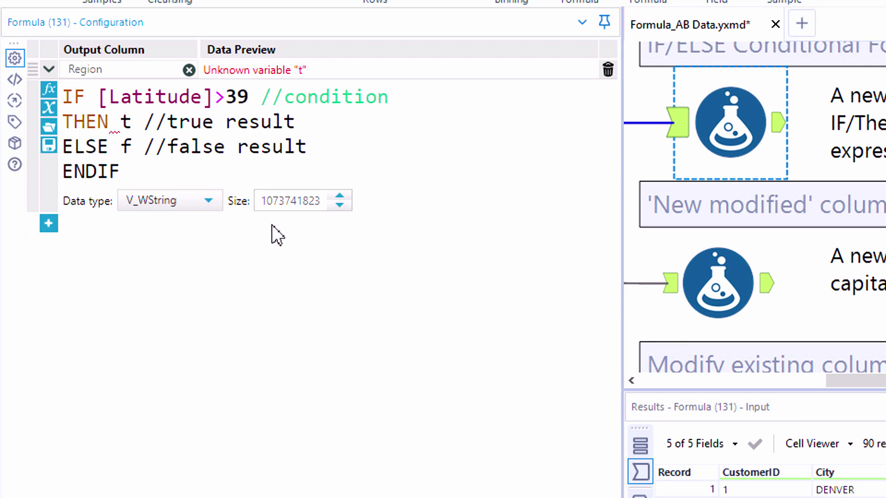
type(".7")
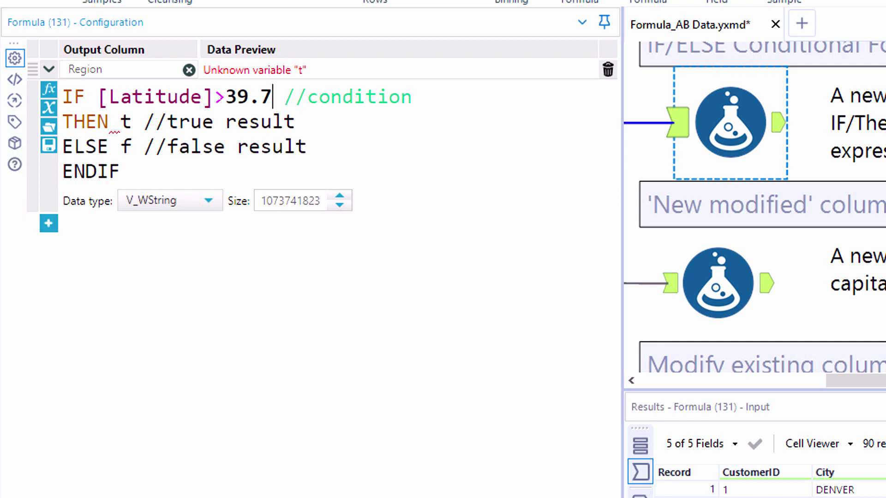
left_click(213, 97)
left_click(238, 97)
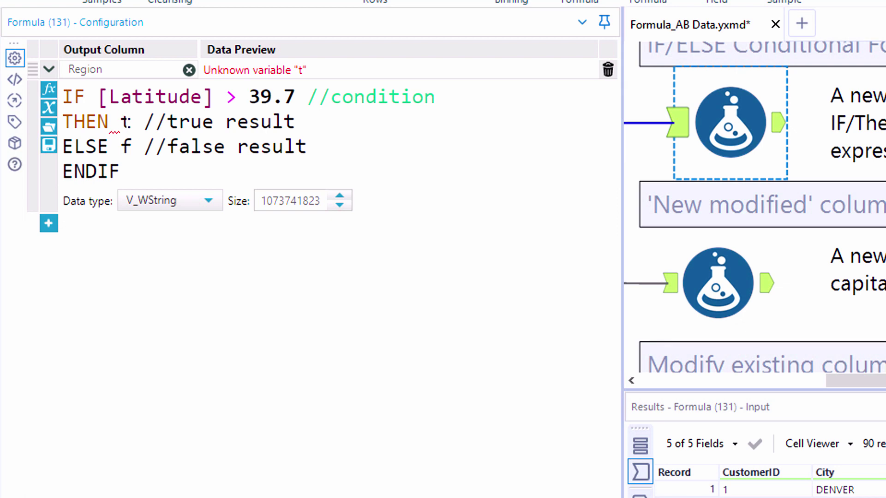
Step: Replace placeholder t with "North" and placeholder f with "South"
double_click(126, 122)
type("\"")
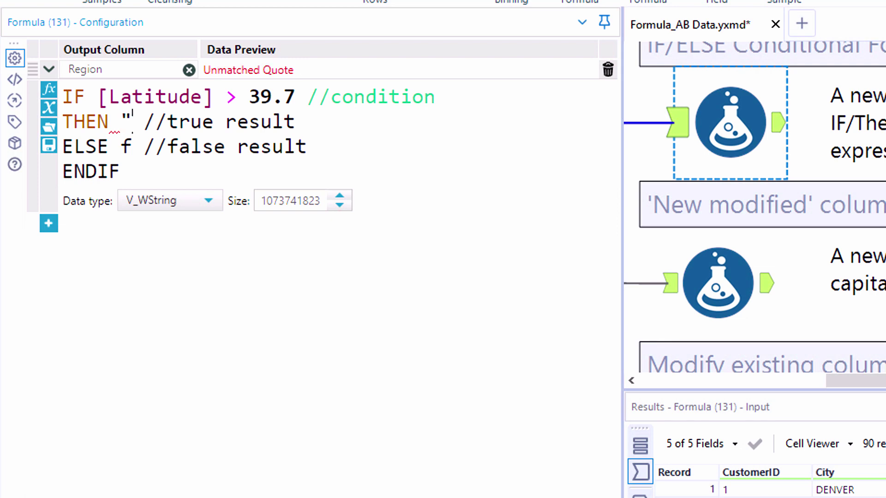
type("North\"")
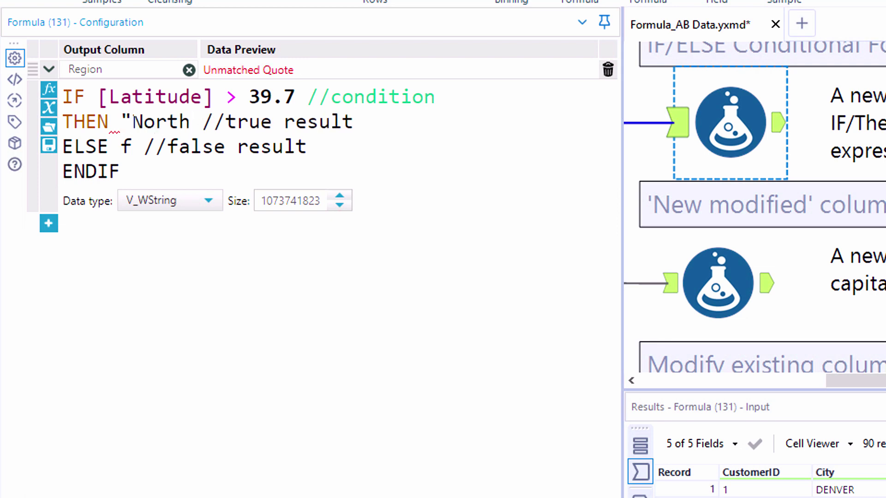
double_click(126, 147)
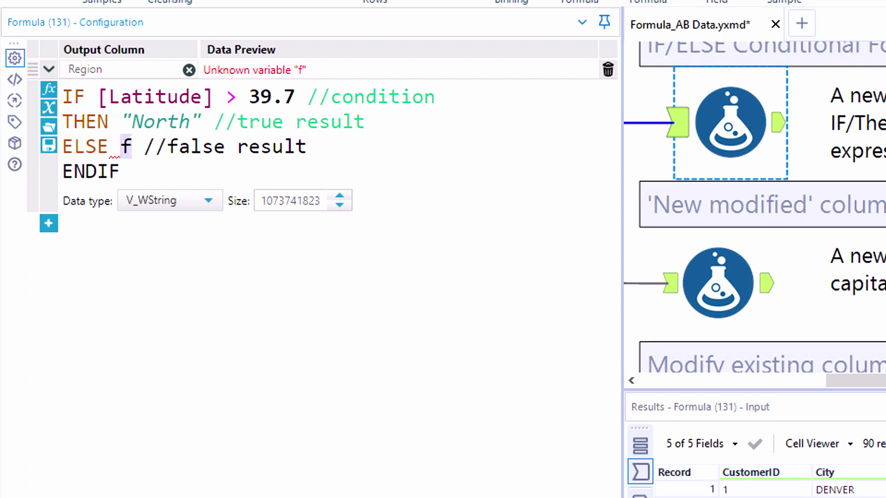
type("\"Sout")
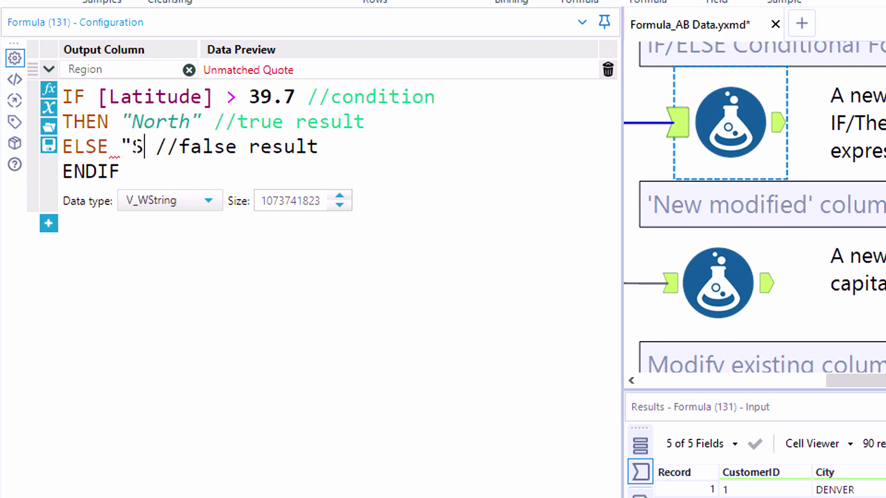
type("h\"")
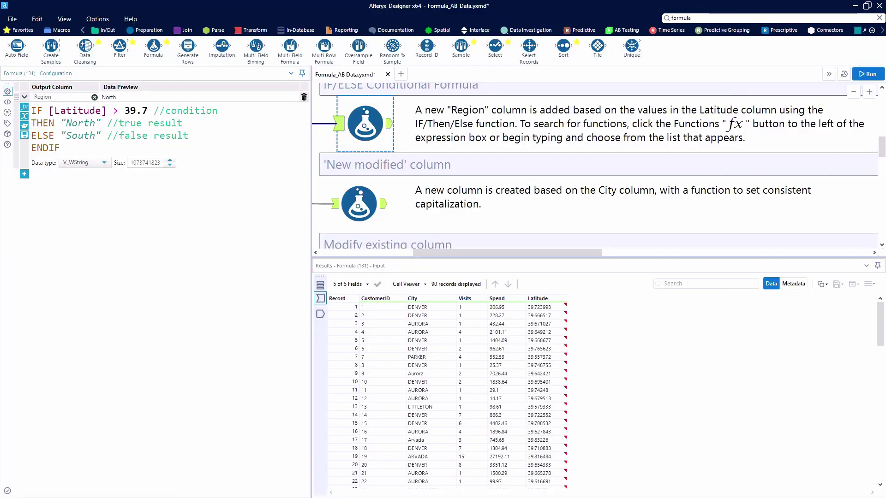
Step: Run the workflow with Ctrl+R and enlarge the Formula output grid showing the Region column
key("ctrl+r")
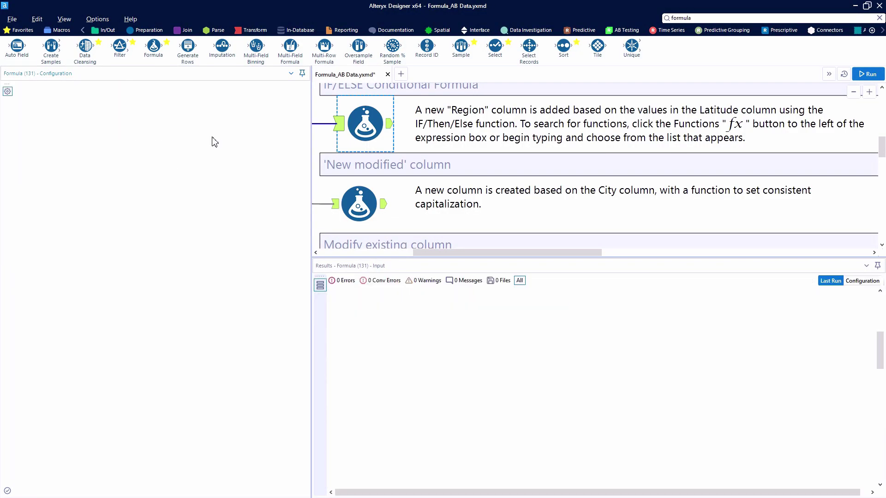
left_click(391, 125)
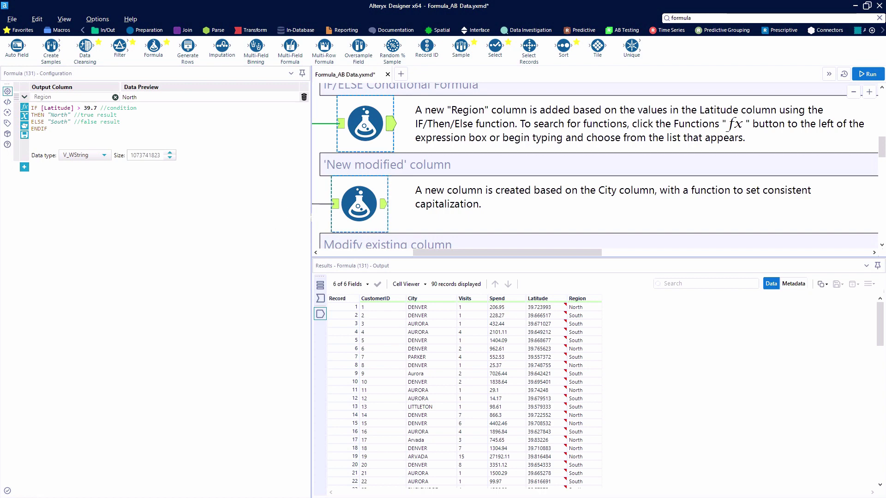
left_click_drag(123, 220, 183, 220)
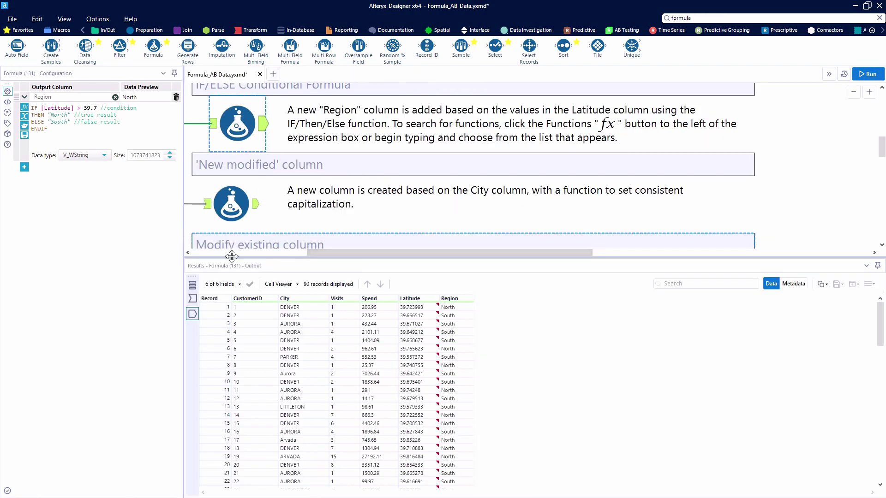
left_click_drag(233, 257, 277, 153)
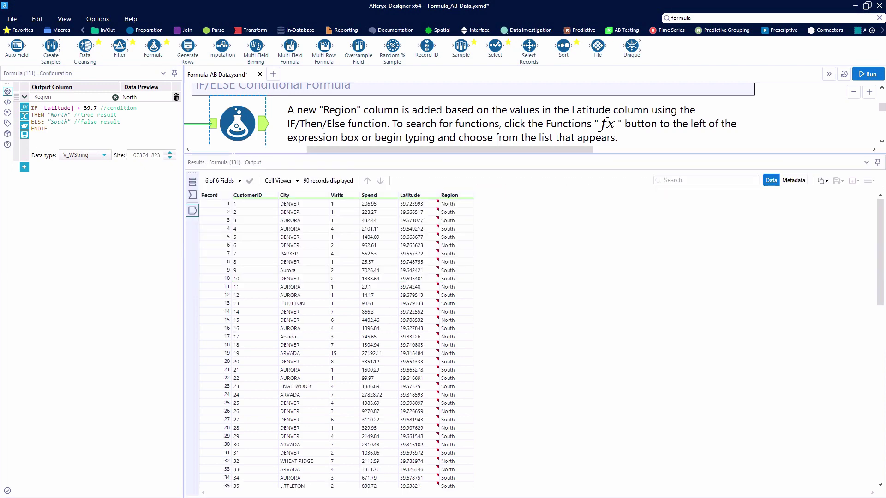
left_click(464, 204)
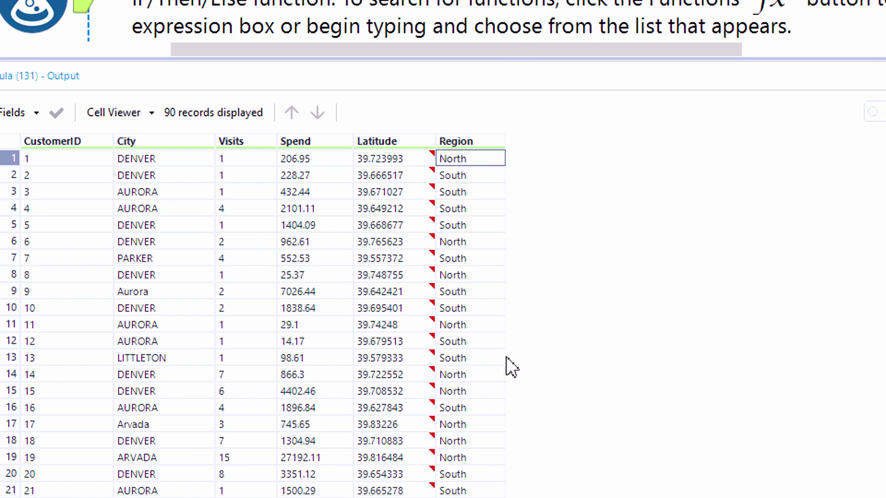
left_click(473, 241, "ctrl")
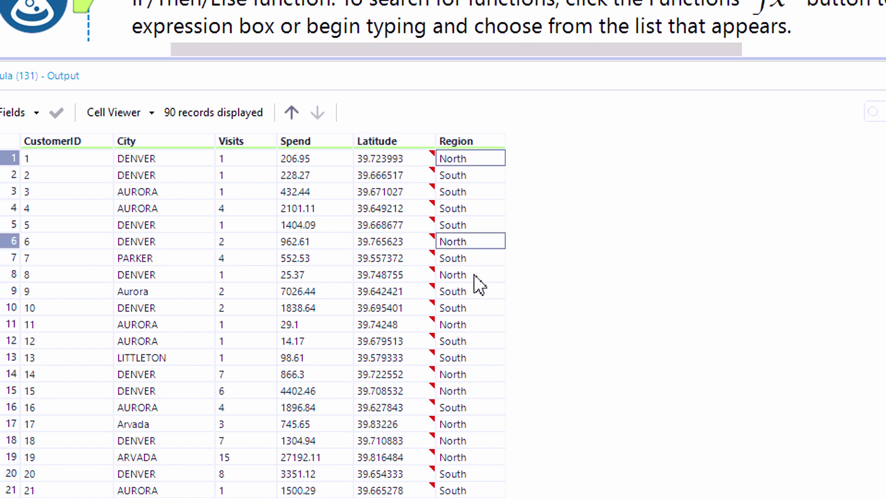